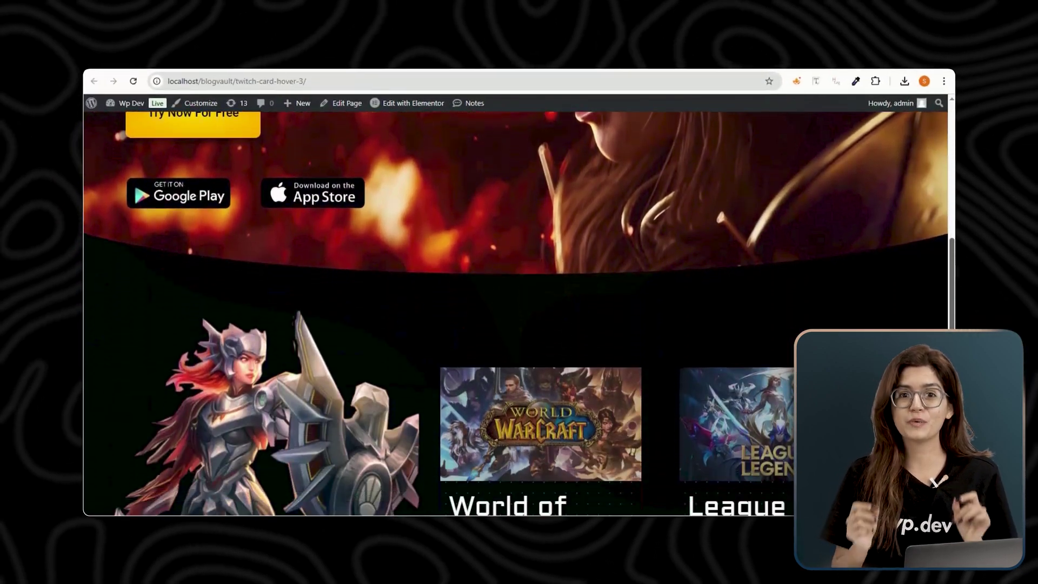
pyautogui.scroll(-5, 519, 309)
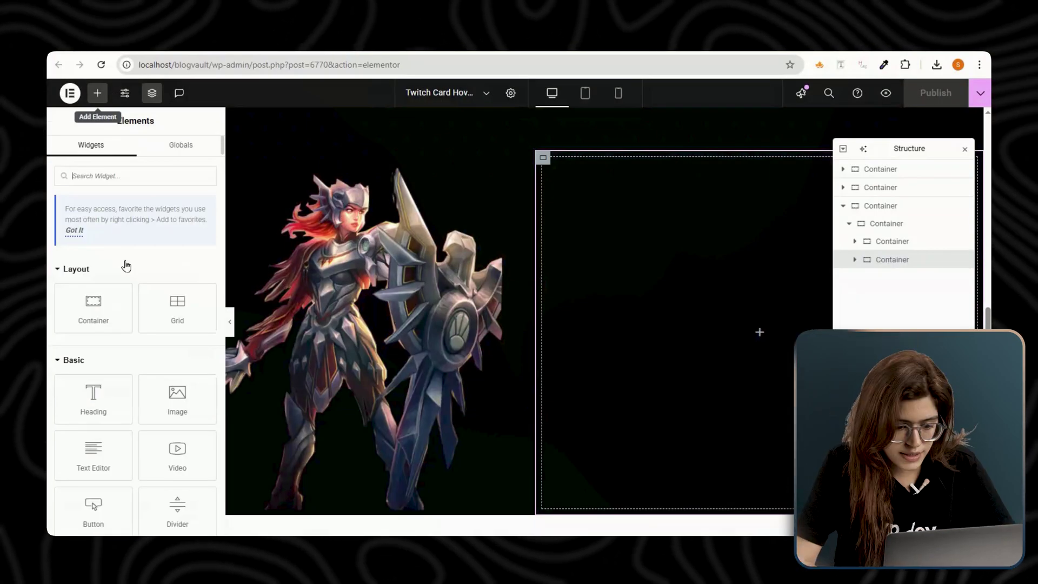
# Add a nested container beside the warrior image, sized 40% wide and 70vh minimum height.
pyautogui.click(93, 309)
pyautogui.click(195, 291)
pyautogui.write('4')
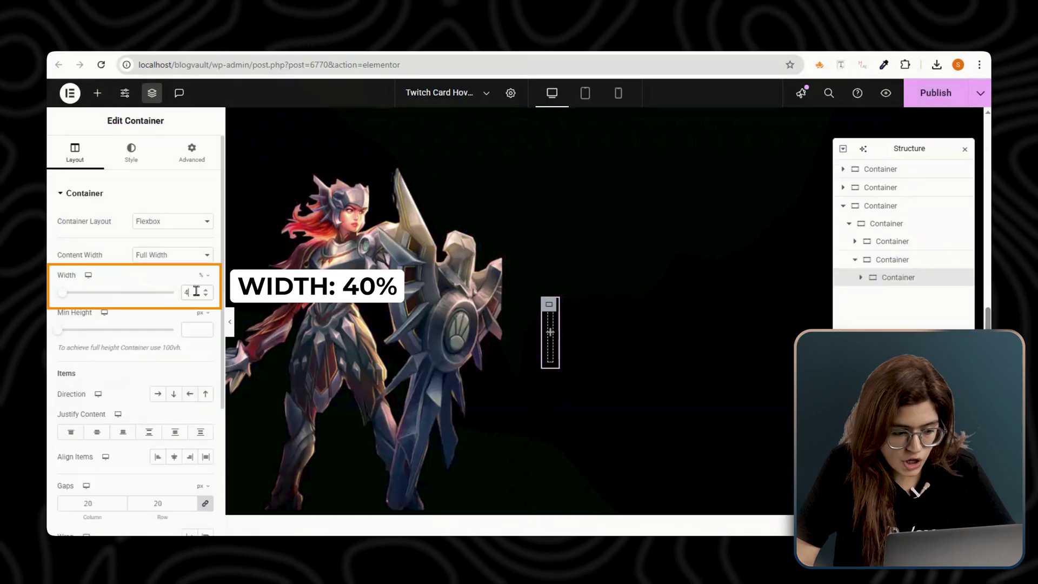
pyautogui.write('00')
pyautogui.click(191, 329)
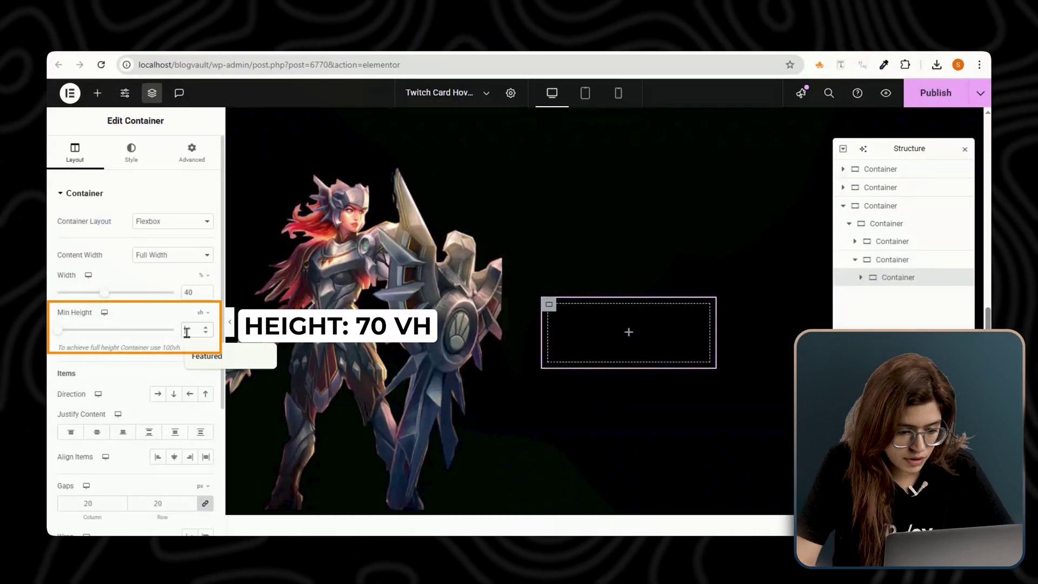
pyautogui.write('70')
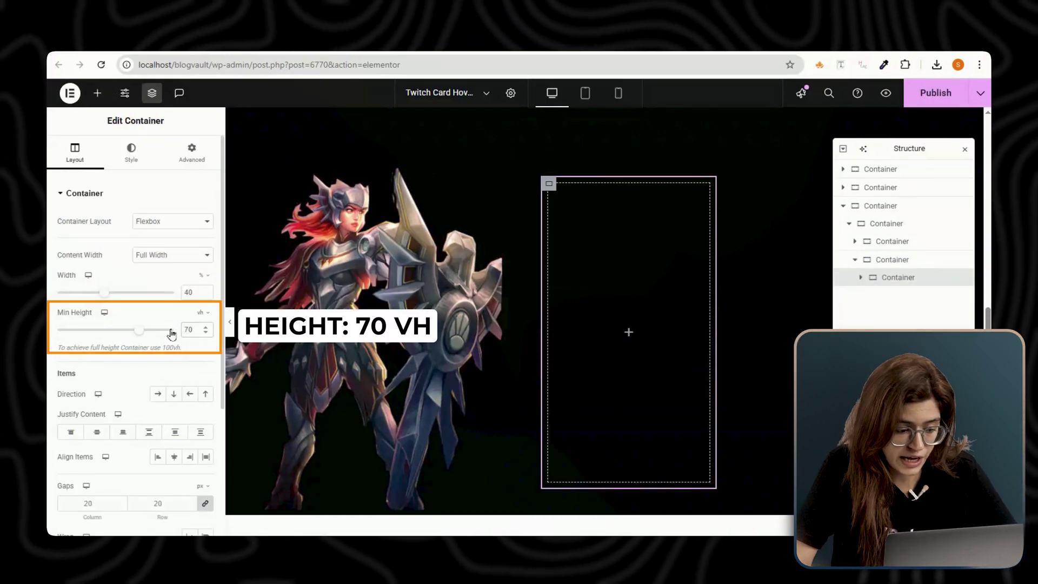
pyautogui.click(191, 153)
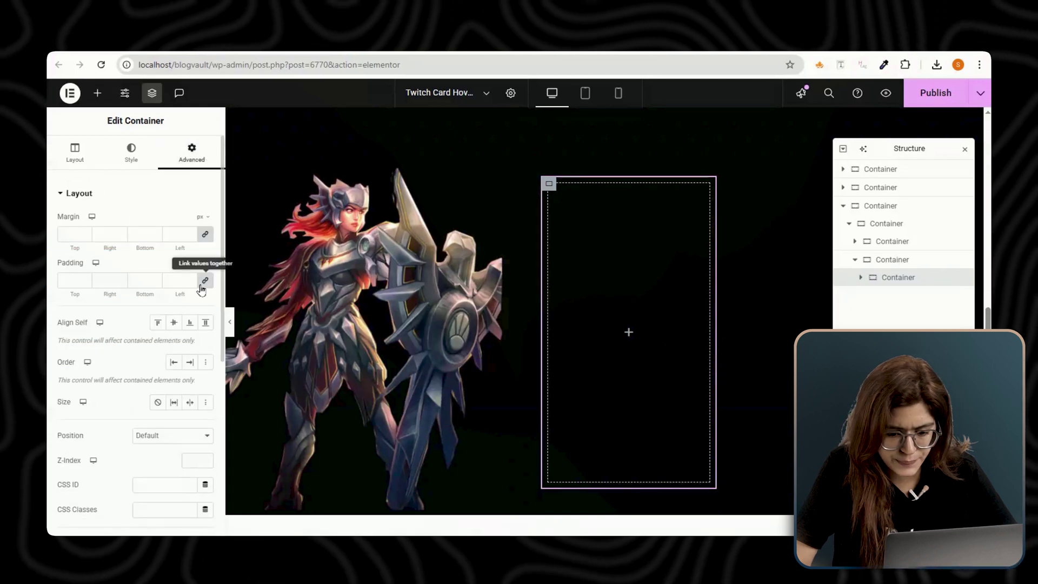
pyautogui.scroll(-2, 172, 449)
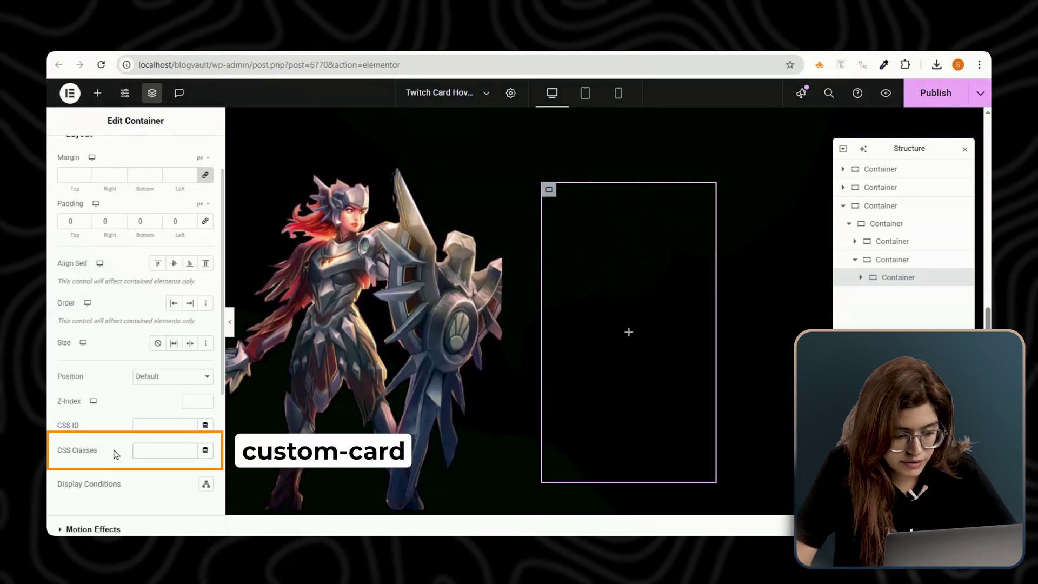
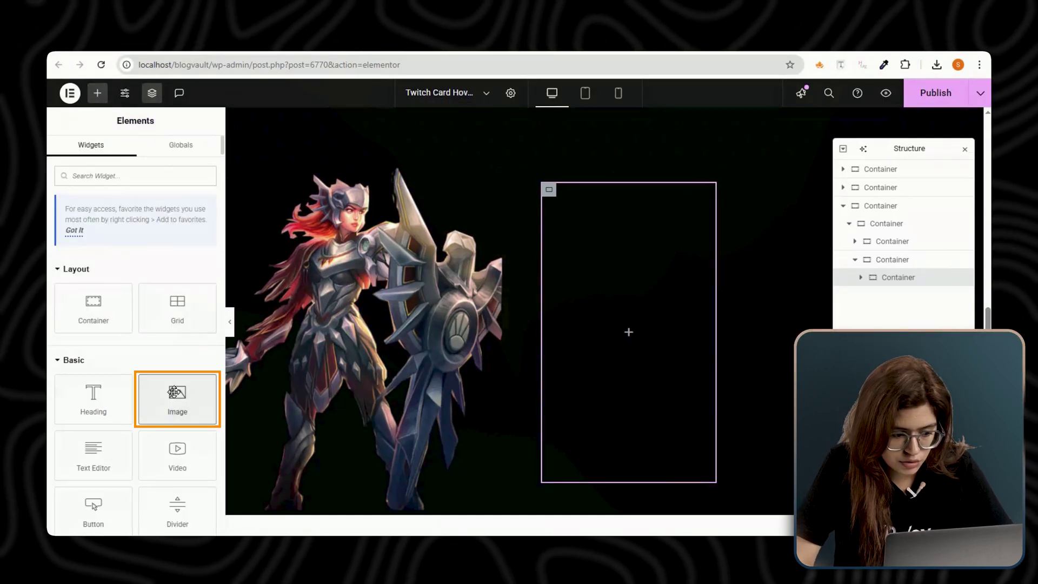
# Add the World of Warcraft image to the card with 0.75 opacity and z-index 1.
pyautogui.moveTo(628, 333); pyautogui.dragTo(628, 333)
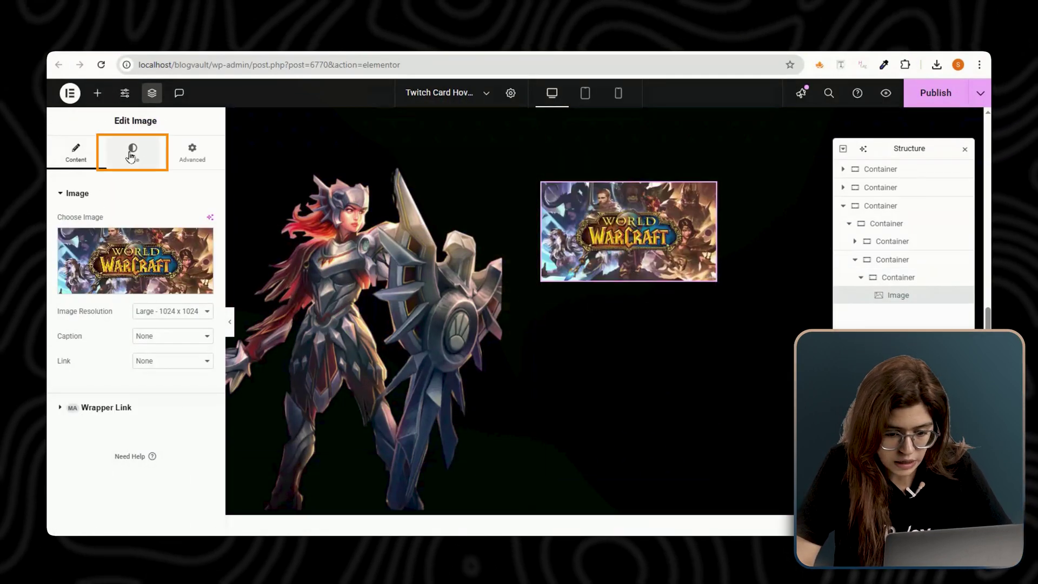
pyautogui.click(131, 153)
pyautogui.click(189, 405)
pyautogui.write('0.75')
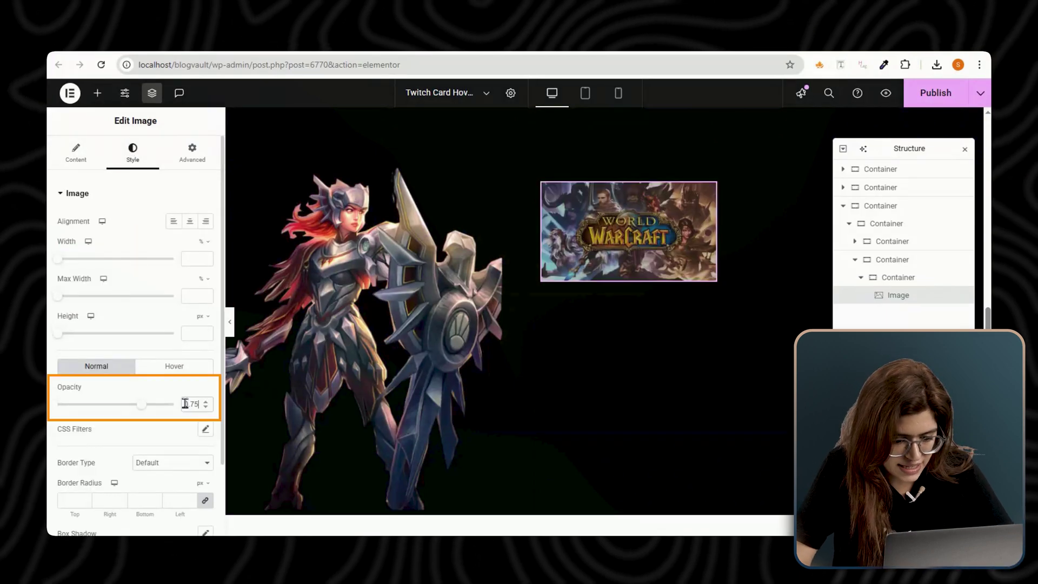
pyautogui.click(188, 158)
pyautogui.scroll(-3, 188, 202)
pyautogui.click(195, 367)
pyautogui.write('1')
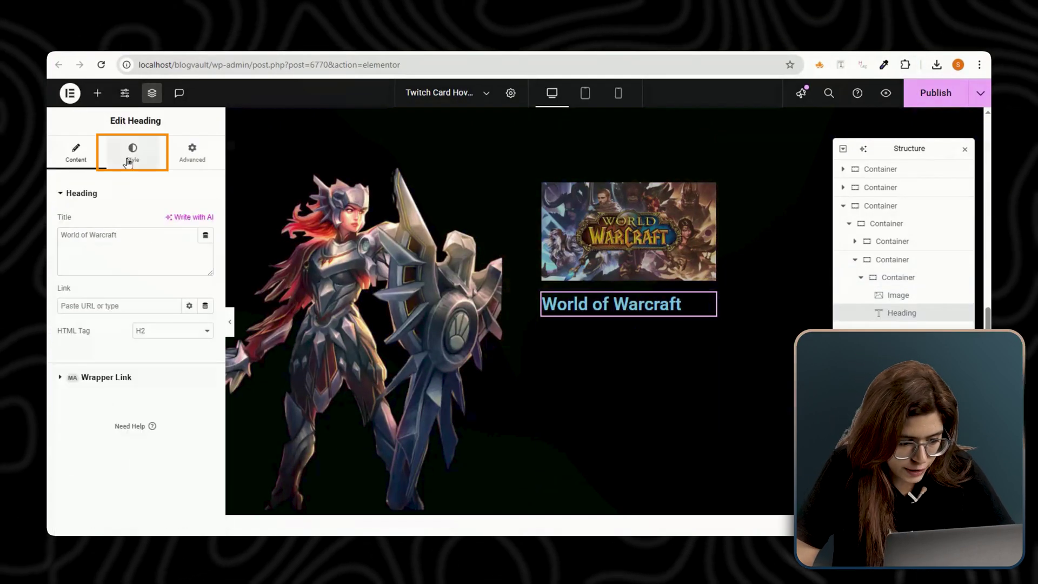
# Style the heading in white Aldrich, size 50, weight 500, line height 1.1em.
pyautogui.click(131, 156)
pyautogui.click(205, 255)
pyautogui.click(168, 310)
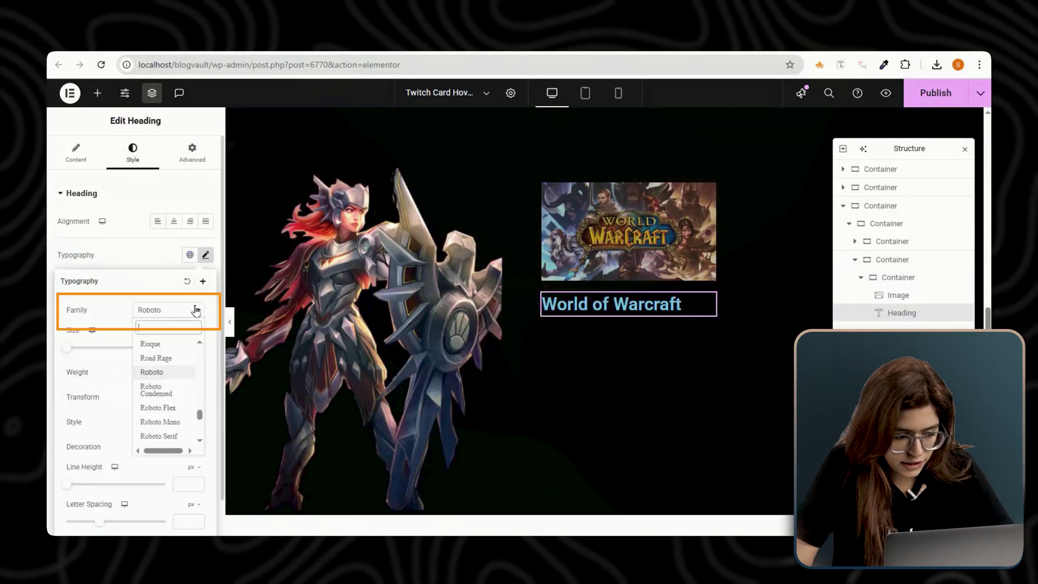
pyautogui.write('aldr')
pyautogui.click(153, 358)
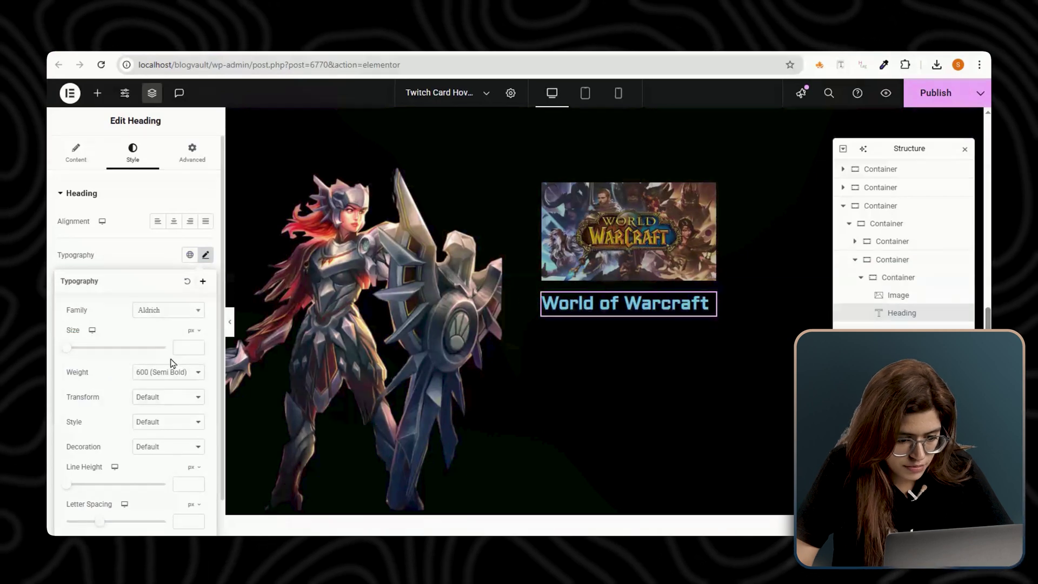
pyautogui.click(185, 347)
pyautogui.write('50')
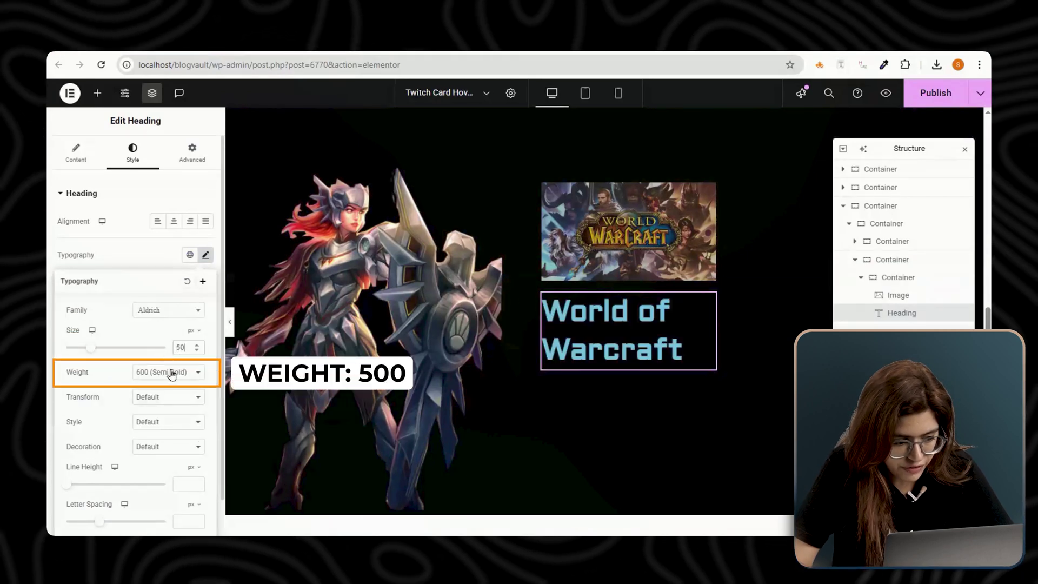
pyautogui.click(167, 371)
pyautogui.click(154, 256)
pyautogui.scroll(-1, 138, 365)
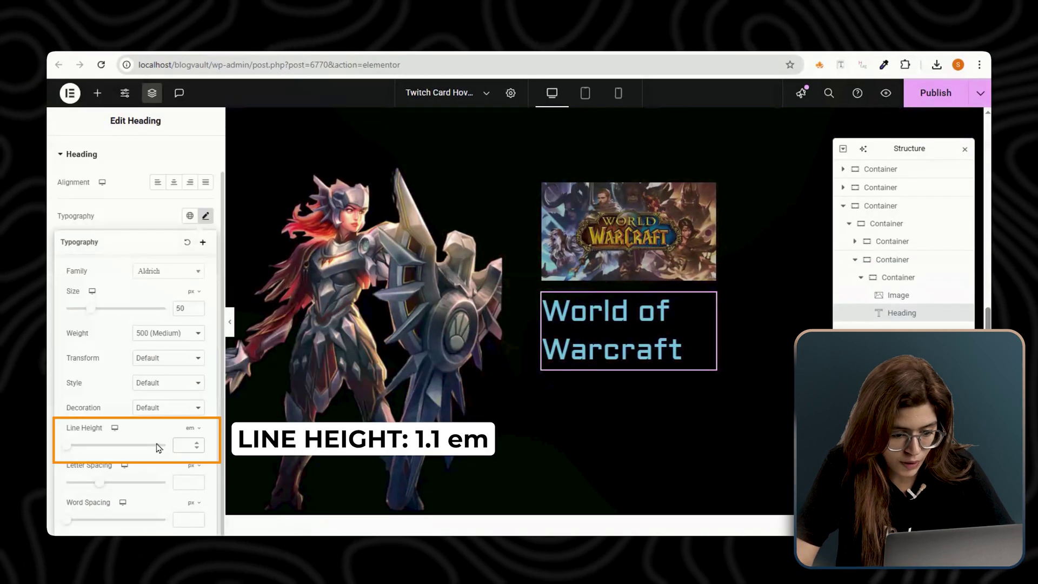
pyautogui.click(185, 445)
pyautogui.write('1.1')
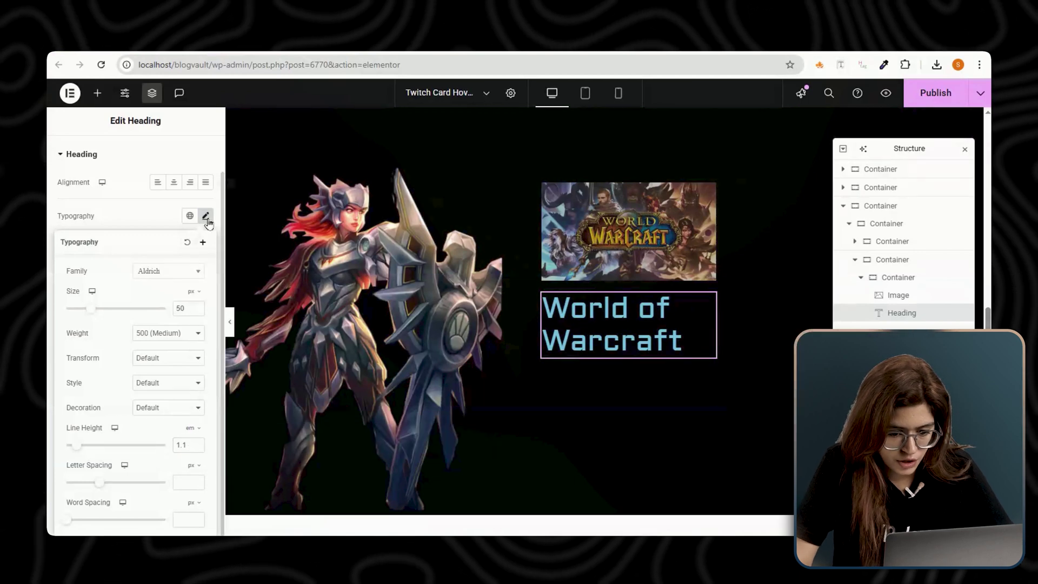
pyautogui.click(206, 216)
pyautogui.click(206, 388)
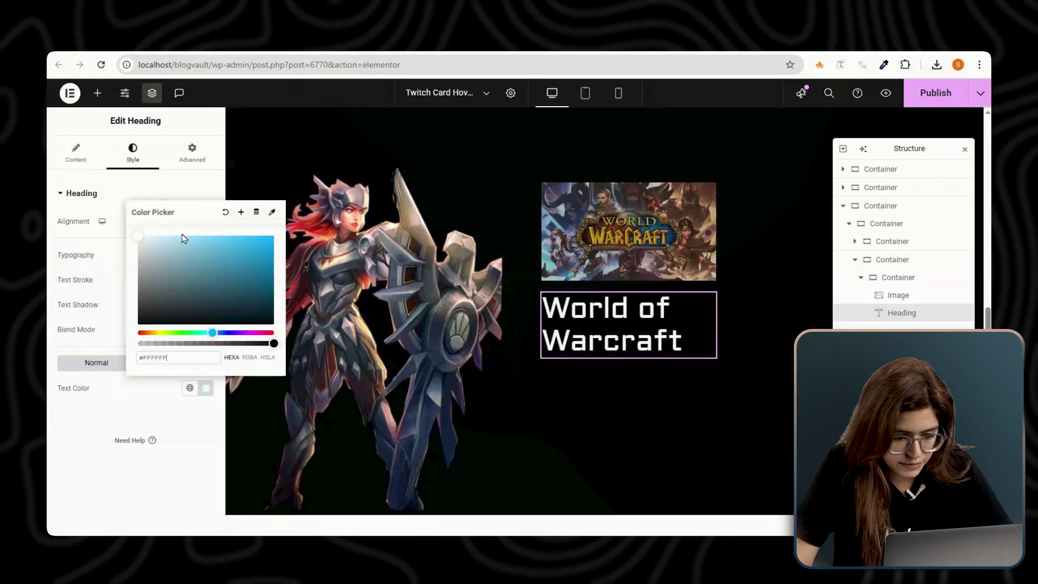
# Give the heading 15px left padding, a custom 90% width and z-index 10.
pyautogui.click(192, 153)
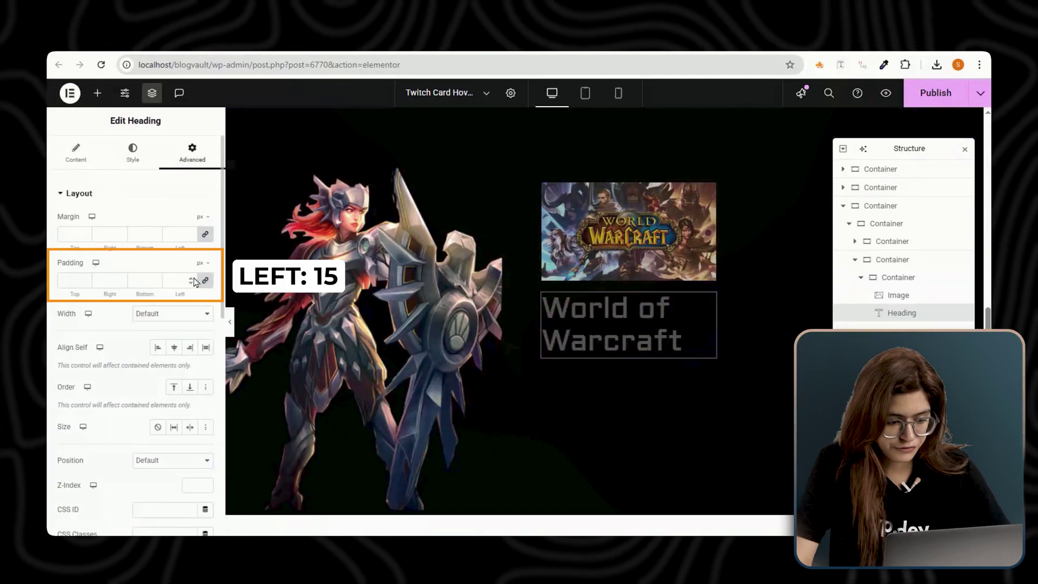
pyautogui.click(180, 281)
pyautogui.write('15')
pyautogui.scroll(-1, 135, 325)
pyautogui.click(172, 254)
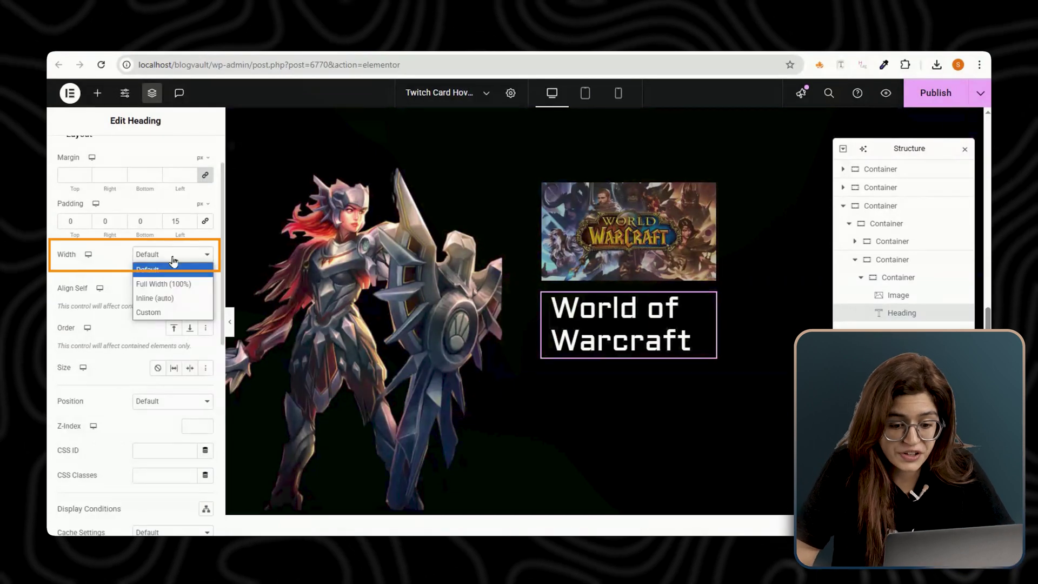
pyautogui.click(149, 312)
pyautogui.click(190, 293)
pyautogui.write('90')
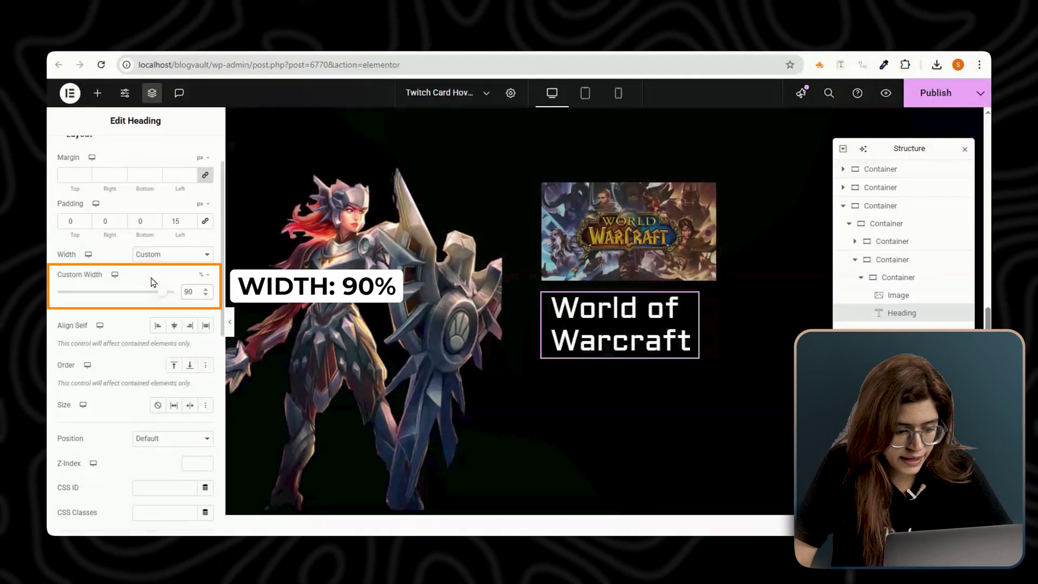
pyautogui.scroll(-2, 150, 282)
pyautogui.click(189, 346)
pyautogui.write('10')
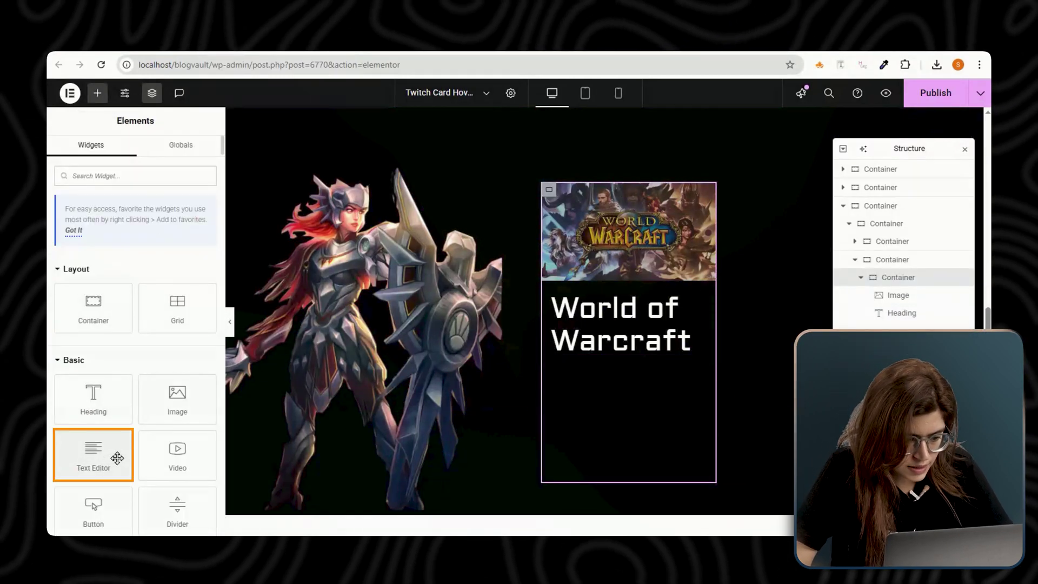
# Add a Text Editor below the heading holding the span-wrapped h3.custom-heading tagline markup.
pyautogui.click(104, 454)
pyautogui.click(186, 236)
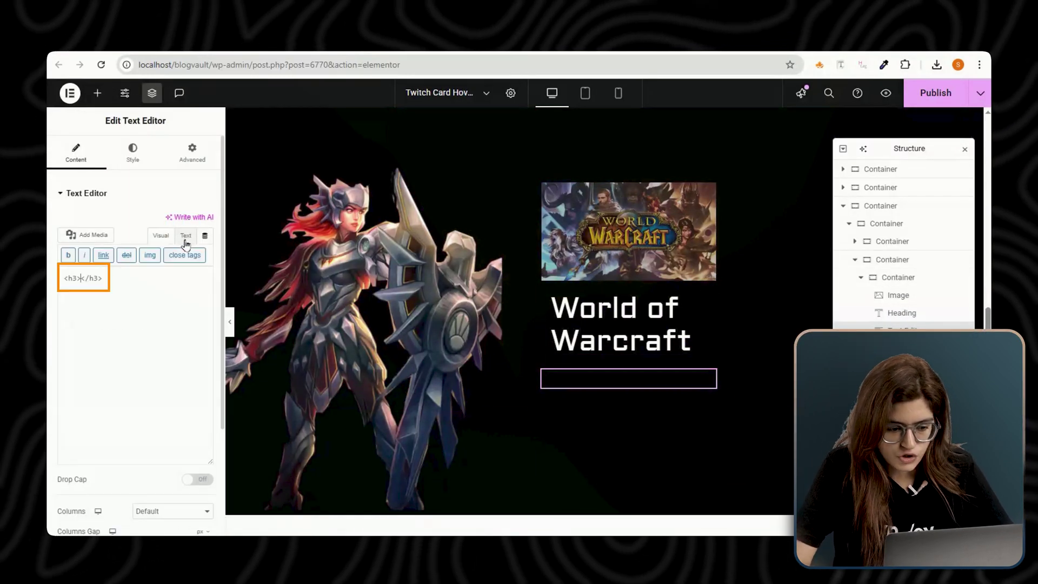
pyautogui.doubleClick(81, 278)
pyautogui.rightClick(113, 296)
pyautogui.click(147, 299)
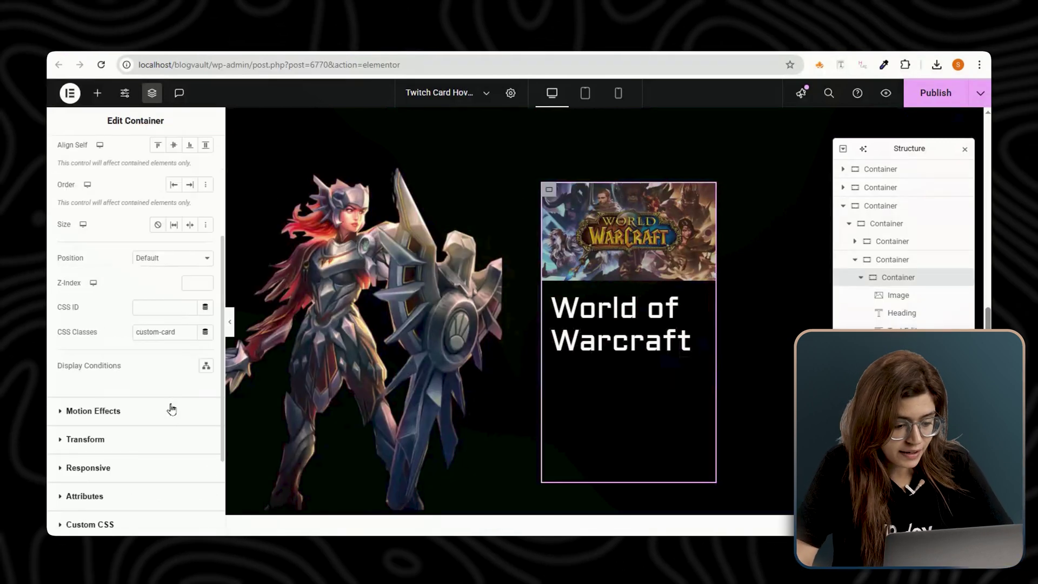
pyautogui.scroll(-3, 172, 409)
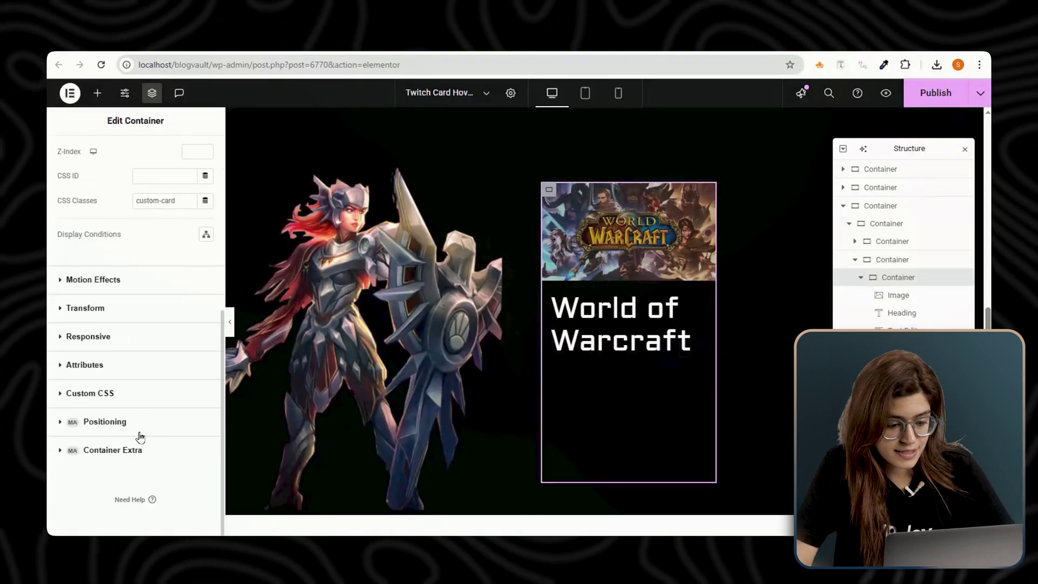
# Paste the custom-card CSS into the container's Custom CSS editor.
pyautogui.click(89, 396)
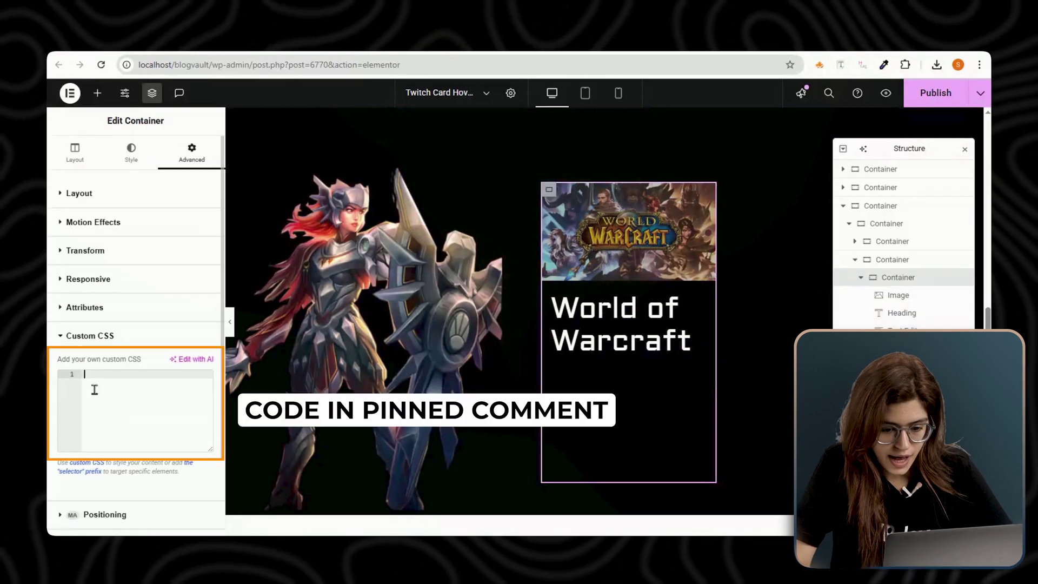
pyautogui.rightClick(94, 391)
pyautogui.click(138, 258)
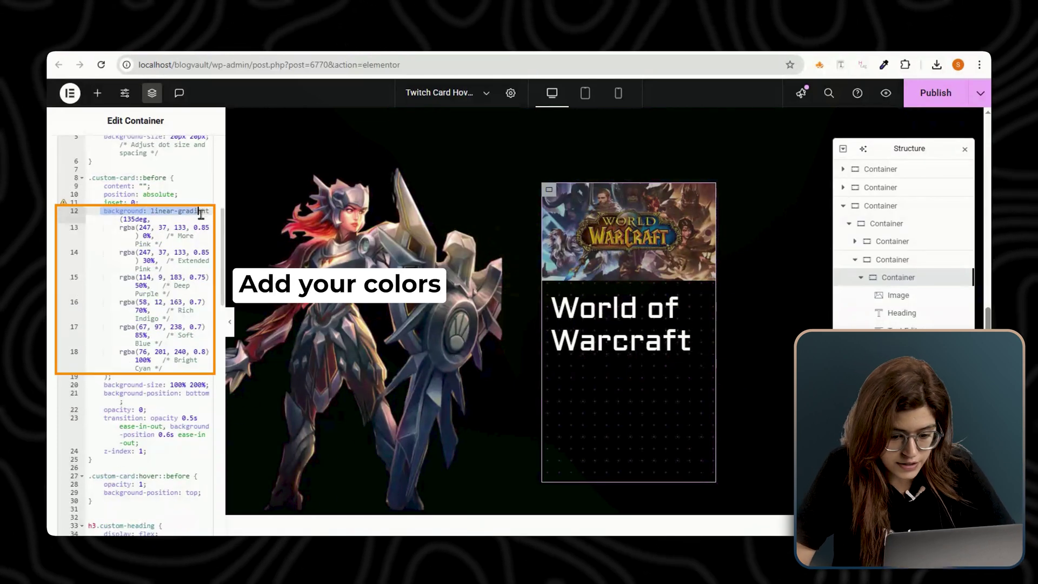
# Review the gradient colour stops and the per-word transition delays, up to 1.4s.
pyautogui.moveTo(104, 212)
pyautogui.mouseDown()
pyautogui.moveTo(208, 323)
pyautogui.moveTo(206, 353)
pyautogui.mouseUp()
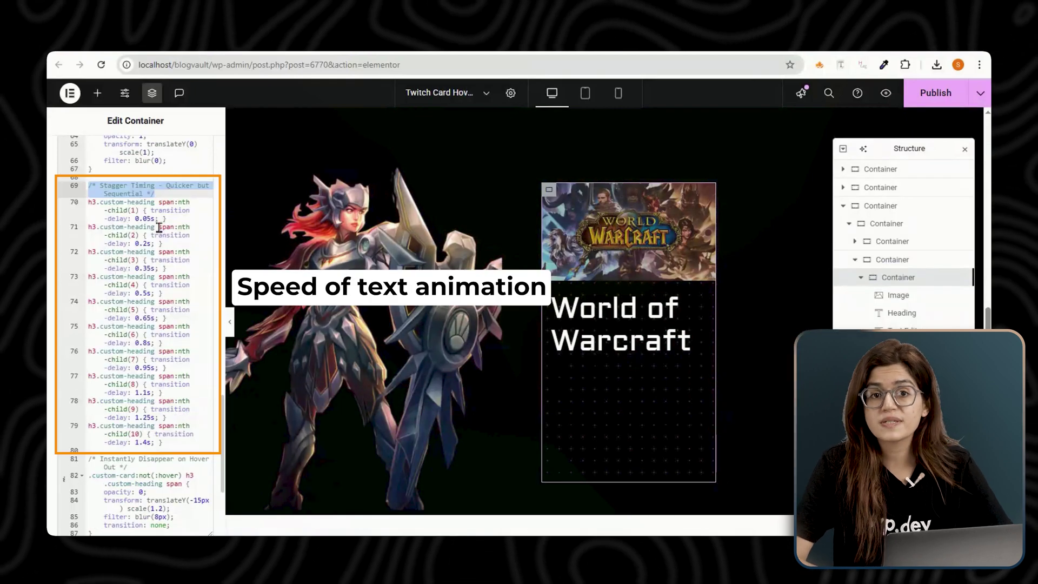
pyautogui.doubleClick(146, 218)
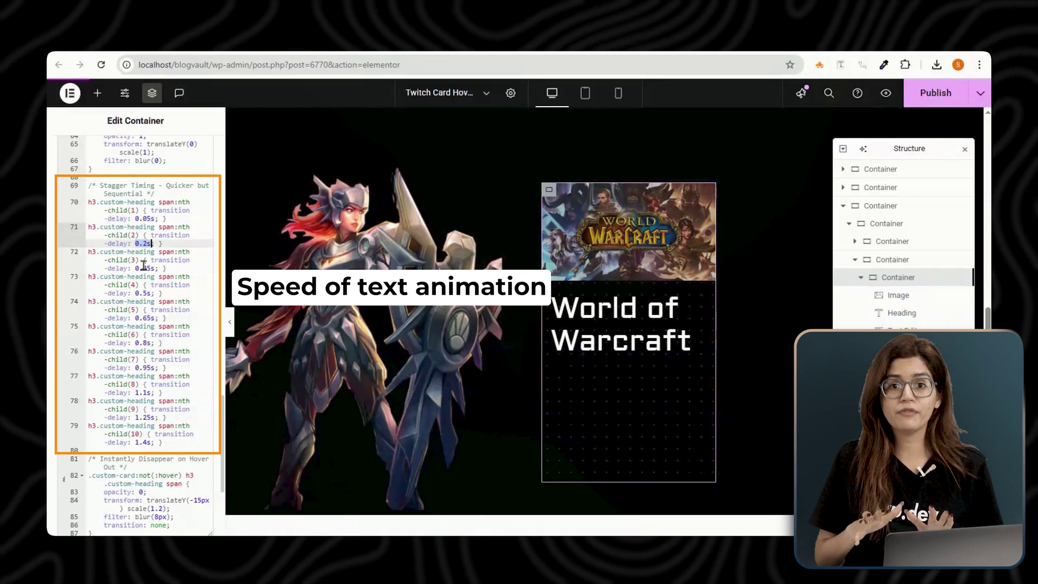
pyautogui.doubleClick(145, 293)
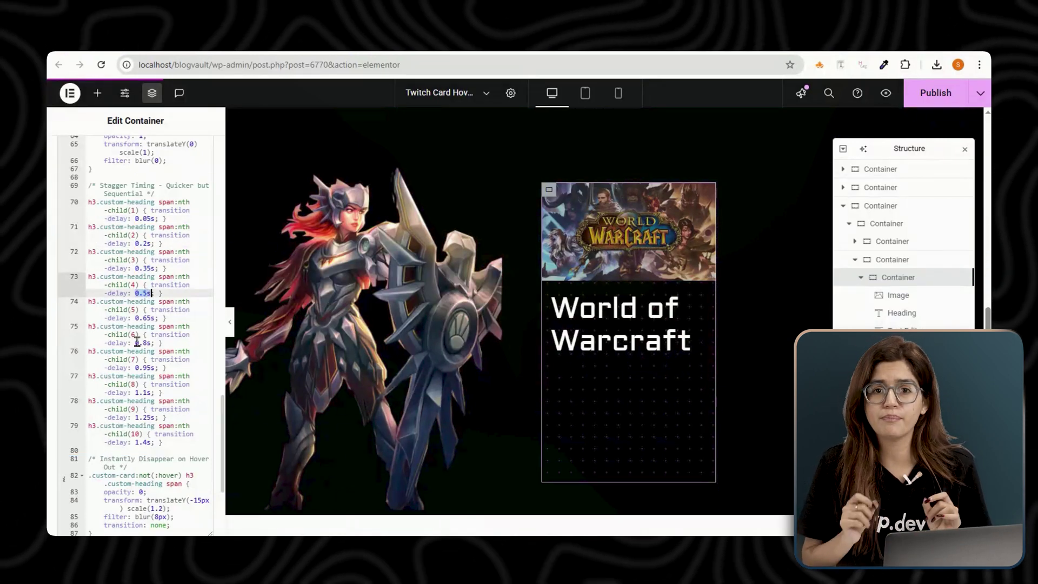
pyautogui.doubleClick(142, 443)
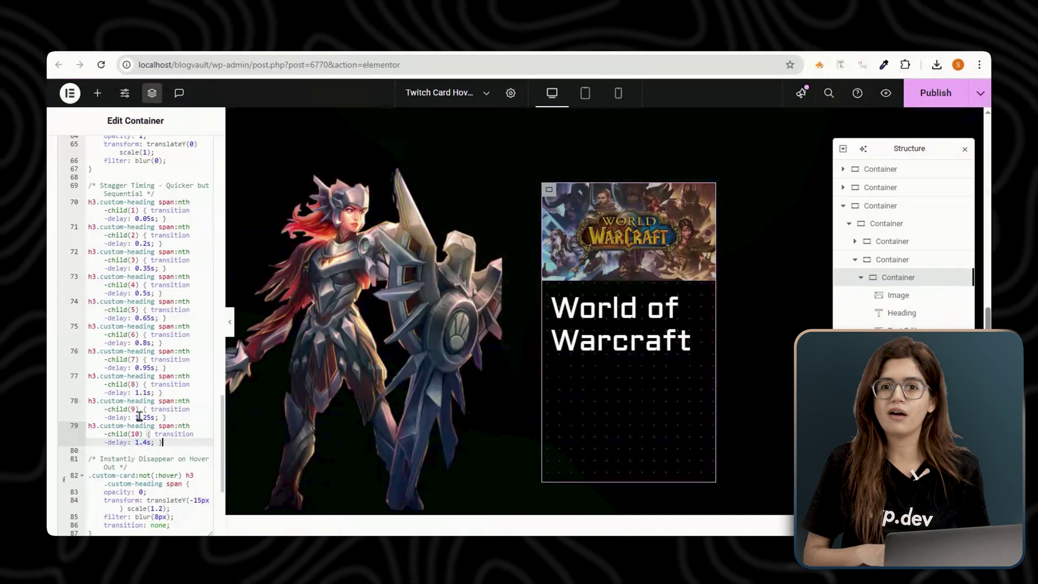
pyautogui.scroll(-5, 145, 363)
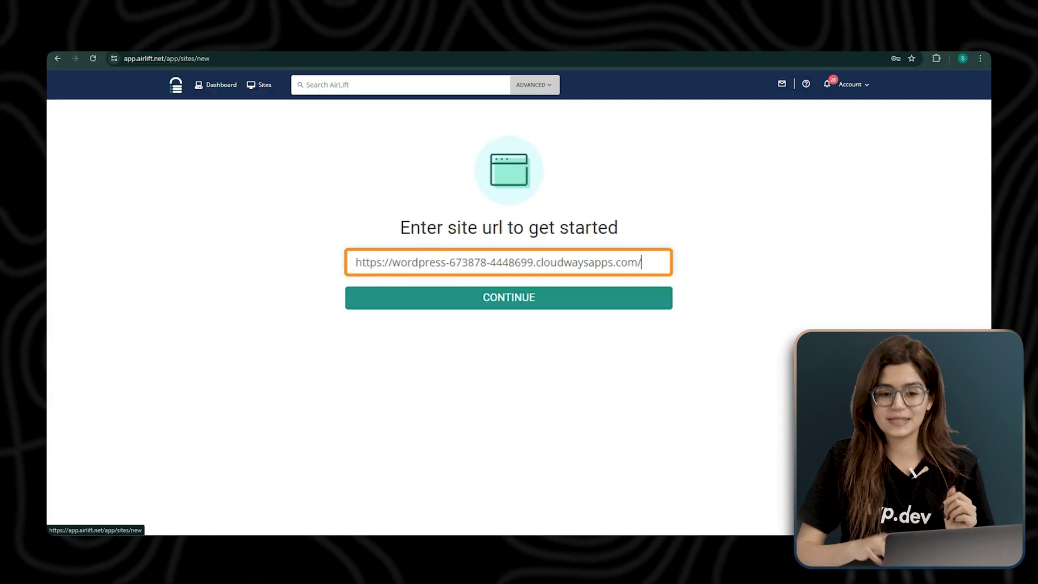
# Submit the site URL in AirLift and view its performance report, scored 45 to 98.
pyautogui.click(438, 297)
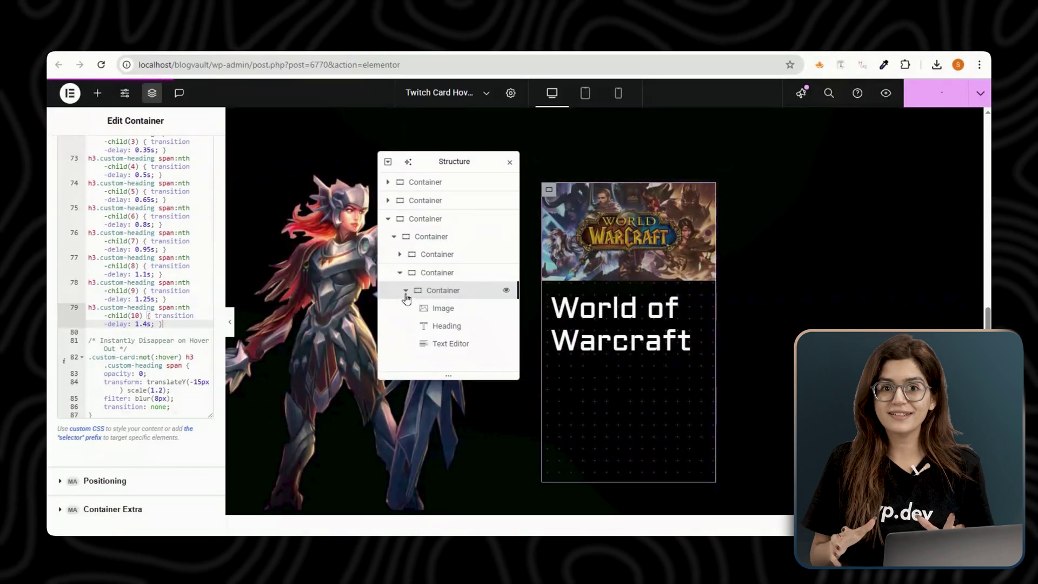
# Duplicate the World of Warcraft card and select all HTML in the copy's text block.
pyautogui.rightClick(434, 292)
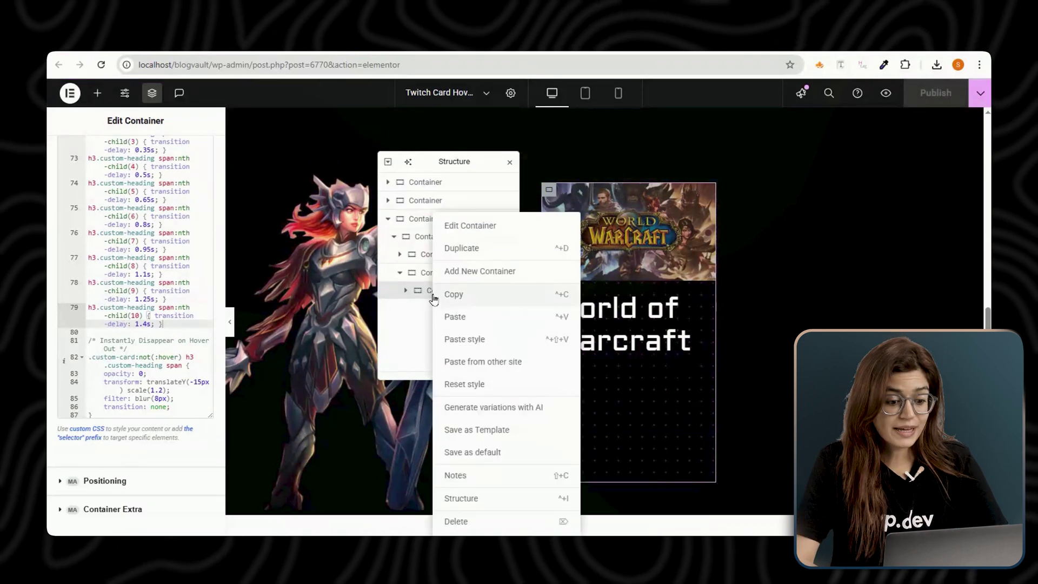
pyautogui.click(464, 248)
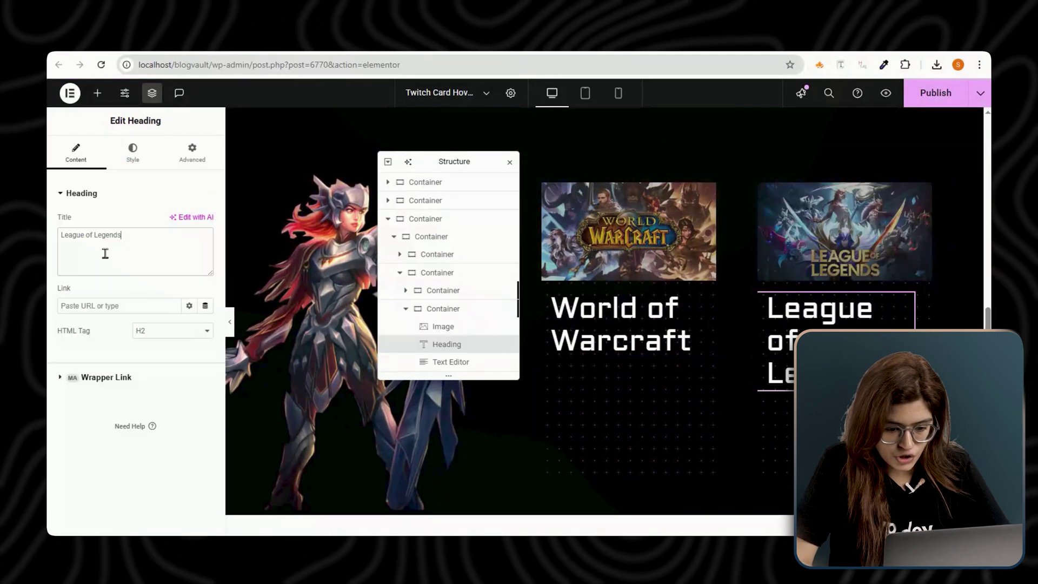
pyautogui.click(451, 362)
pyautogui.click(140, 396)
pyautogui.hotkey('ctrl', 'a')
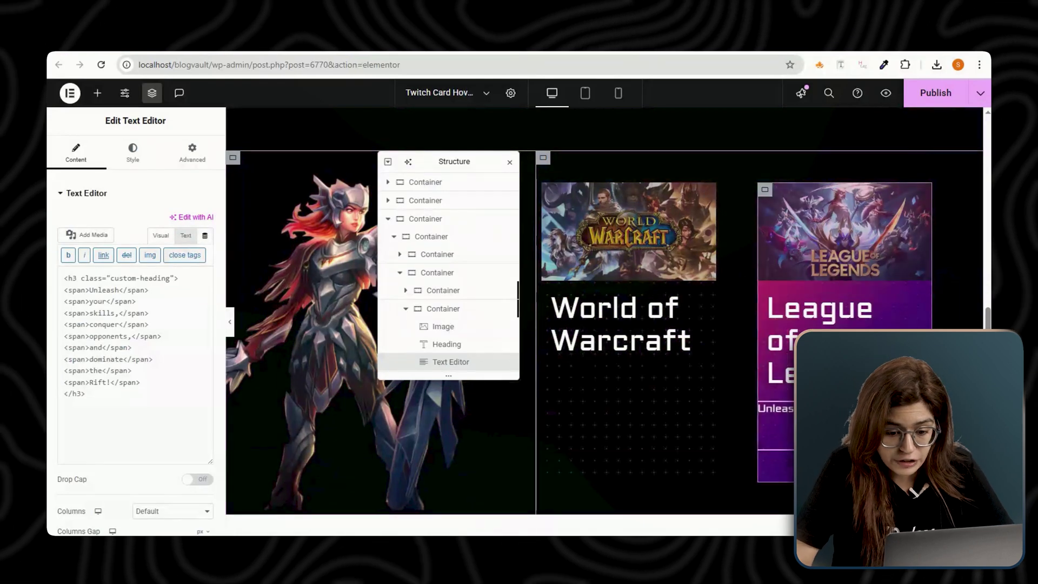